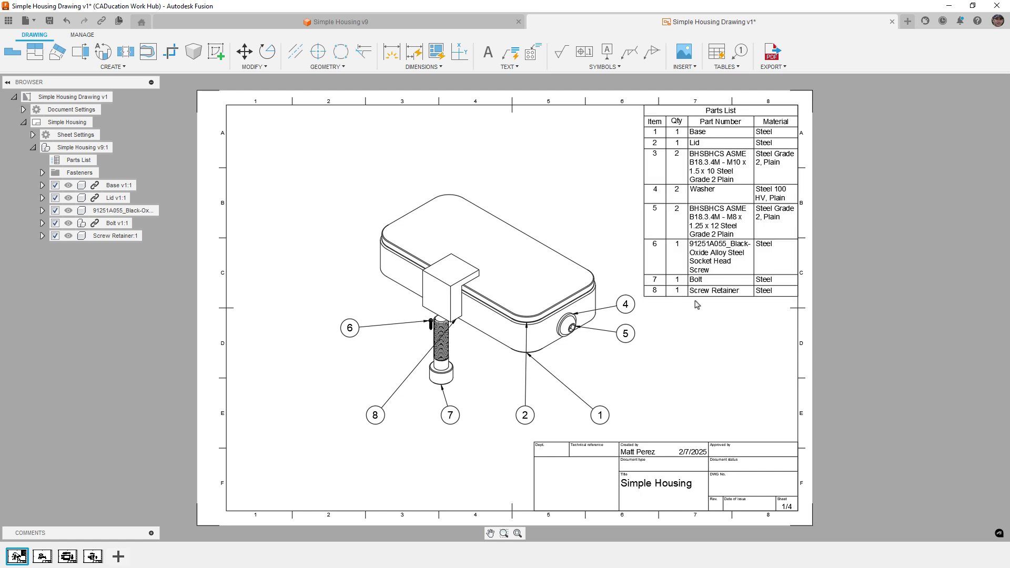
- Add the Part Name and Description columns to the parts list on the first sheet
{"action": "double_click", "coordinate": [759, 114]}
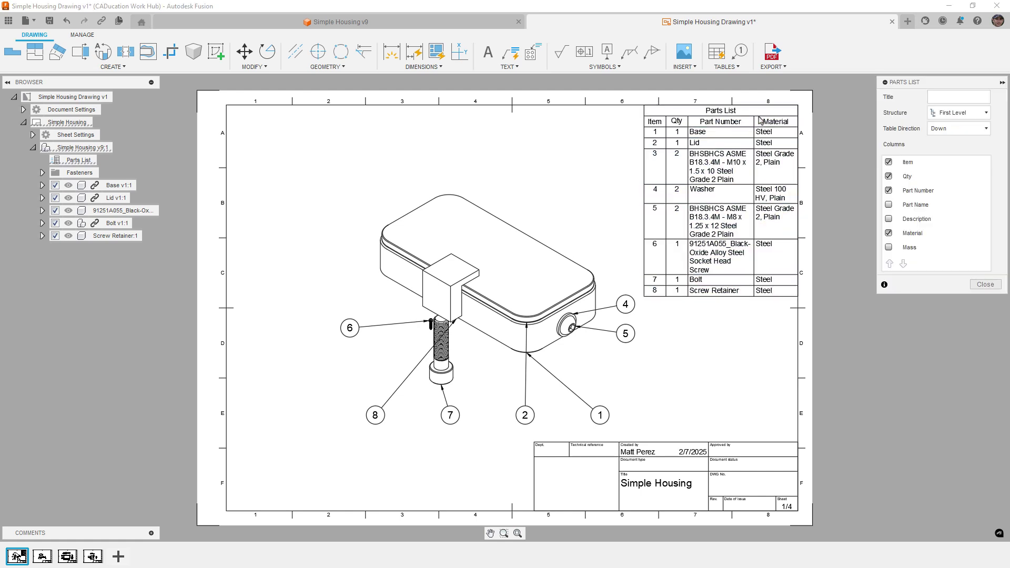
{"action": "left_click", "coordinate": [888, 204]}
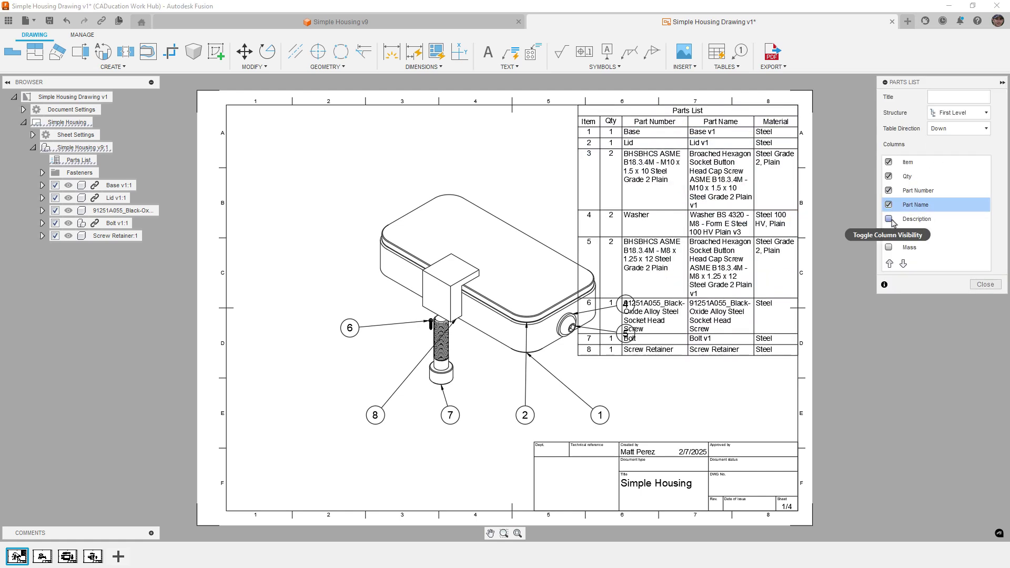
{"action": "left_click", "coordinate": [888, 218]}
{"action": "left_click", "coordinate": [985, 285]}
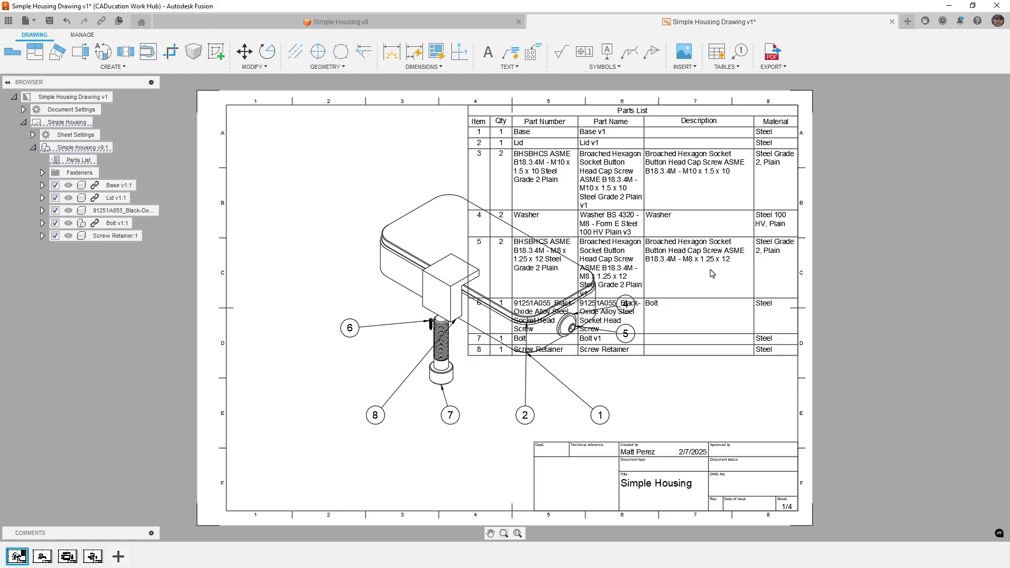
- Move the isometric view clear of the widened parts list and bring balloon 6 inside the sheet border
{"action": "mouse_move", "coordinate": [421, 197]}
{"action": "left_mouse_down"}
{"action": "mouse_move", "coordinate": [419, 180]}
{"action": "mouse_move", "coordinate": [291, 275]}
{"action": "left_mouse_up"}
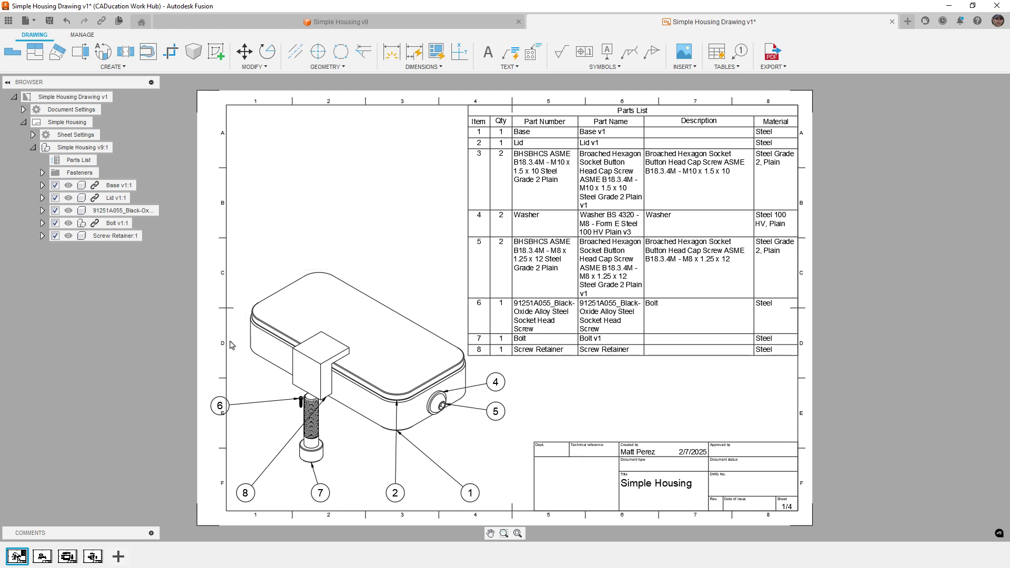
{"action": "left_click", "coordinate": [221, 406]}
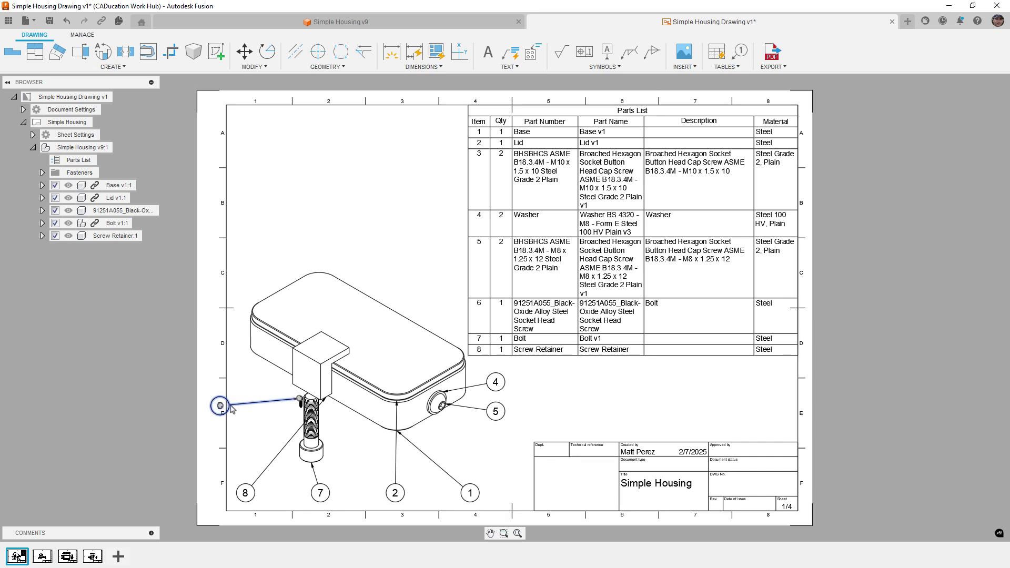
{"action": "left_click_drag", "start_coordinate": [220, 406], "coordinate": [243, 408]}
{"action": "left_click", "coordinate": [181, 346]}
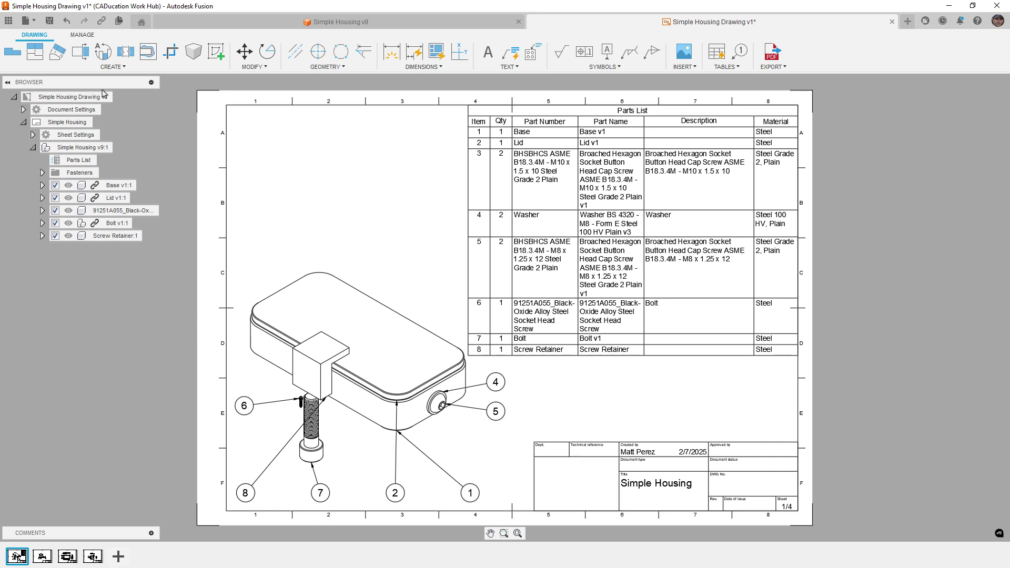
- Create a new drawing template from scratch with the ISO standard, mm units and an A3 landscape sheet
{"action": "left_click", "coordinate": [25, 21]}
{"action": "left_click", "coordinate": [59, 77]}
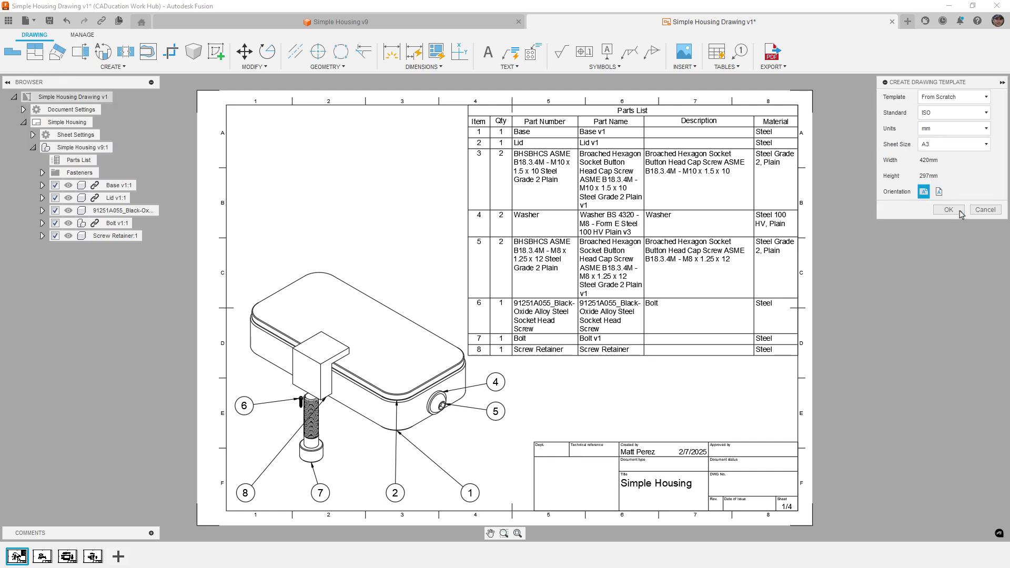
{"action": "left_click", "coordinate": [955, 211]}
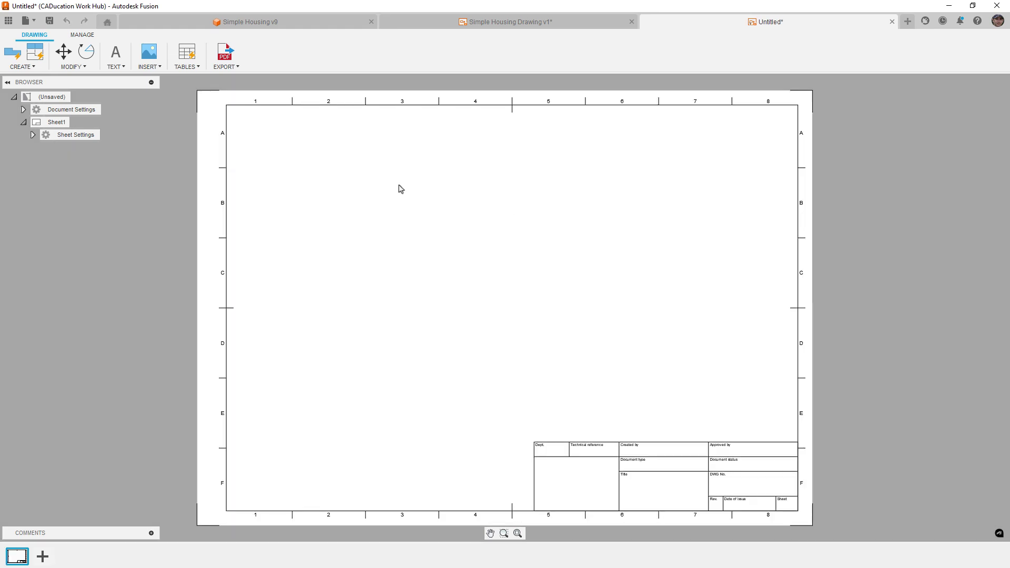
{"action": "left_click", "coordinate": [14, 53]}
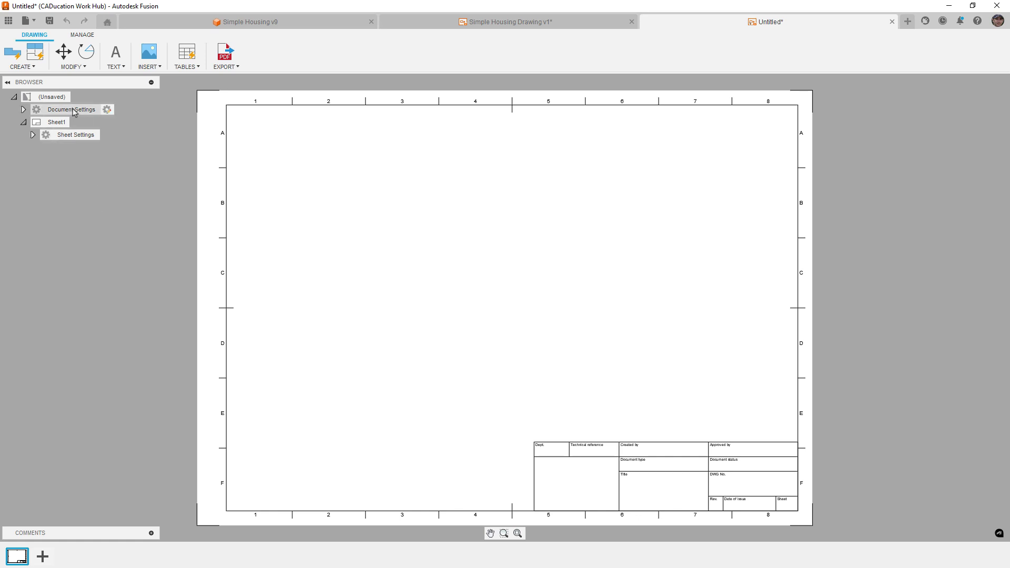
- Examine the template's automation settings, including the sheet types offered under the per-sheet options
{"action": "left_click", "coordinate": [104, 110]}
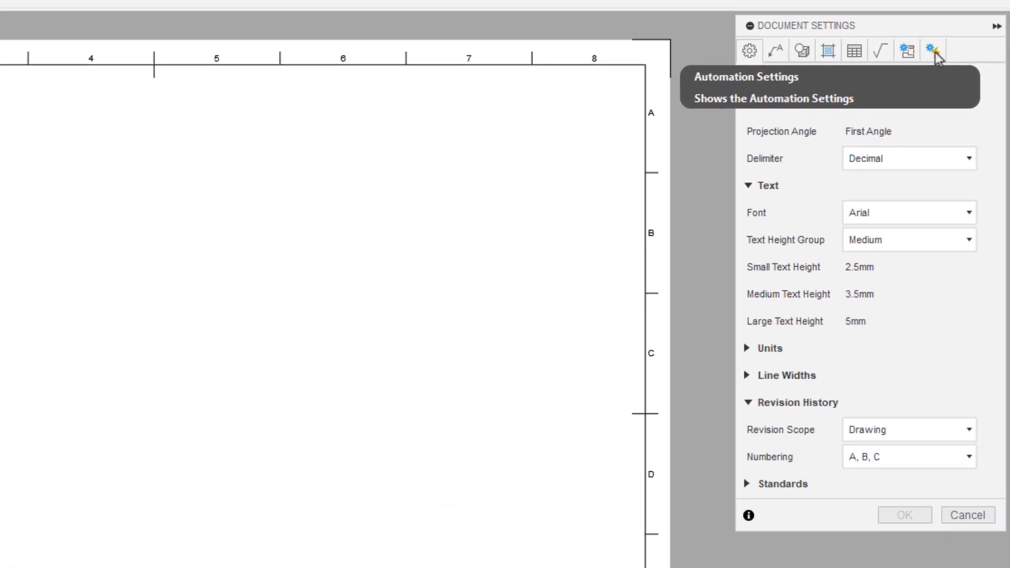
{"action": "left_click", "coordinate": [936, 54]}
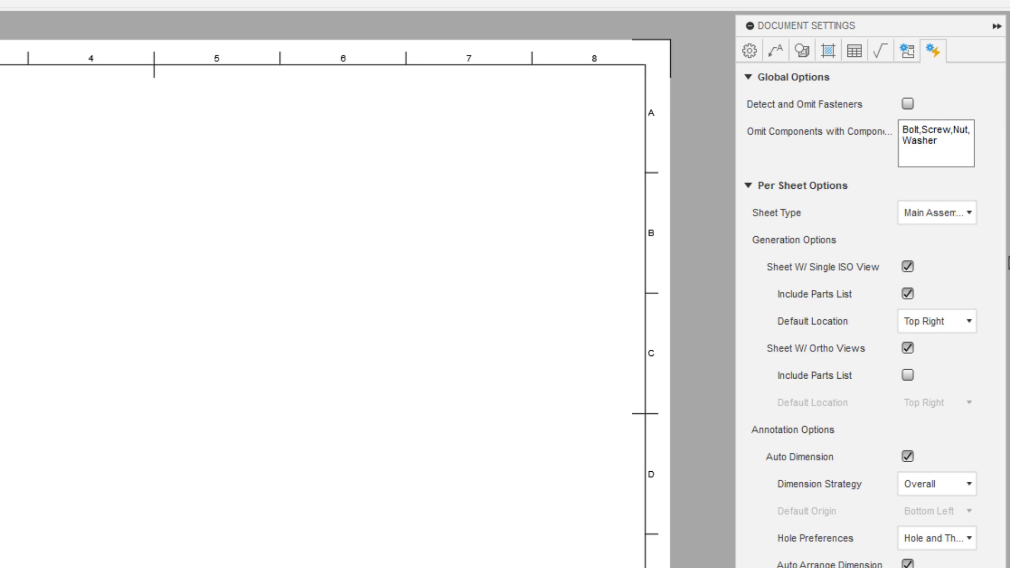
{"action": "left_click", "coordinate": [970, 213]}
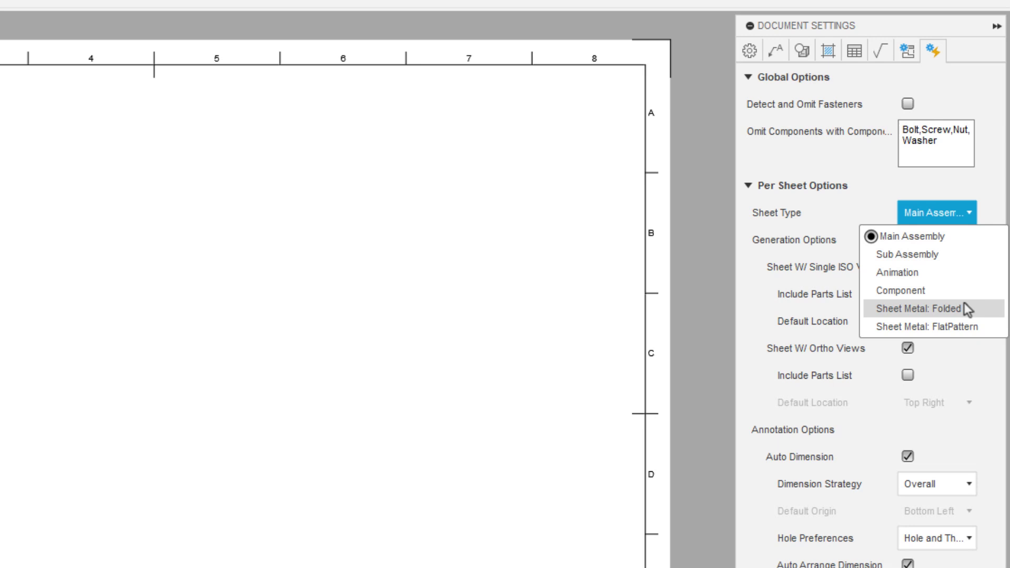
{"action": "left_click", "coordinate": [992, 204]}
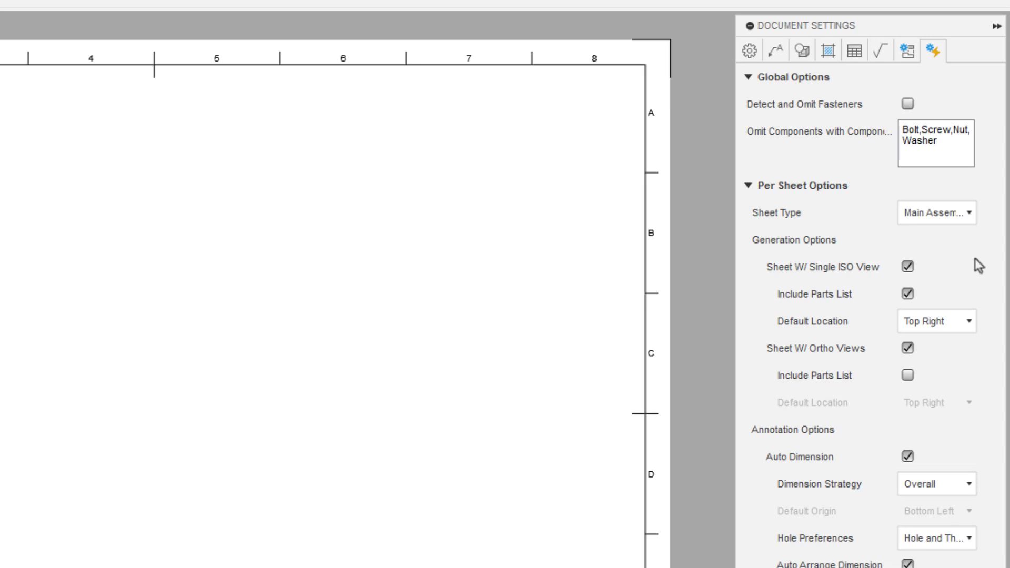
{"action": "left_click", "coordinate": [972, 219]}
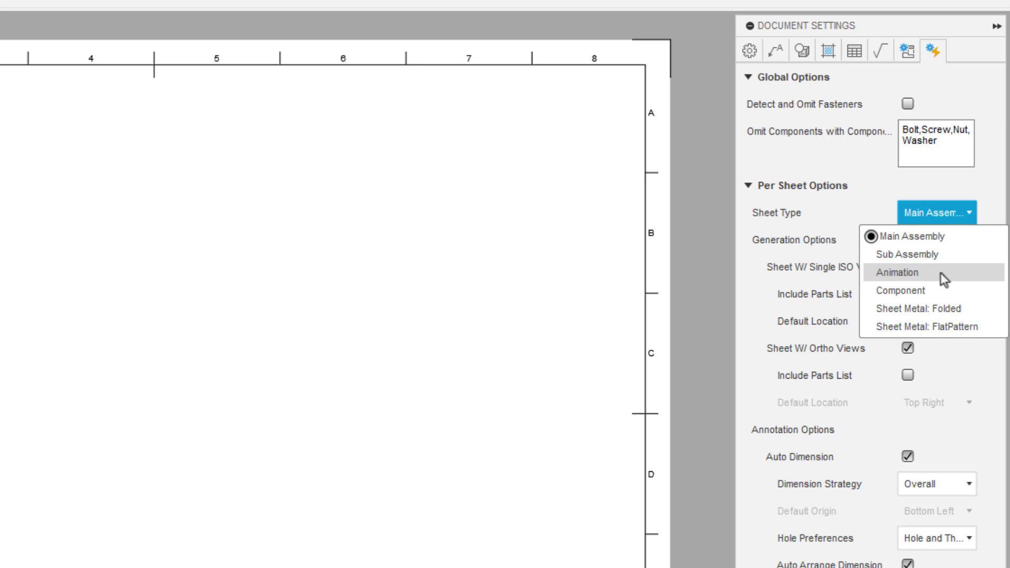
{"action": "left_click", "coordinate": [893, 189]}
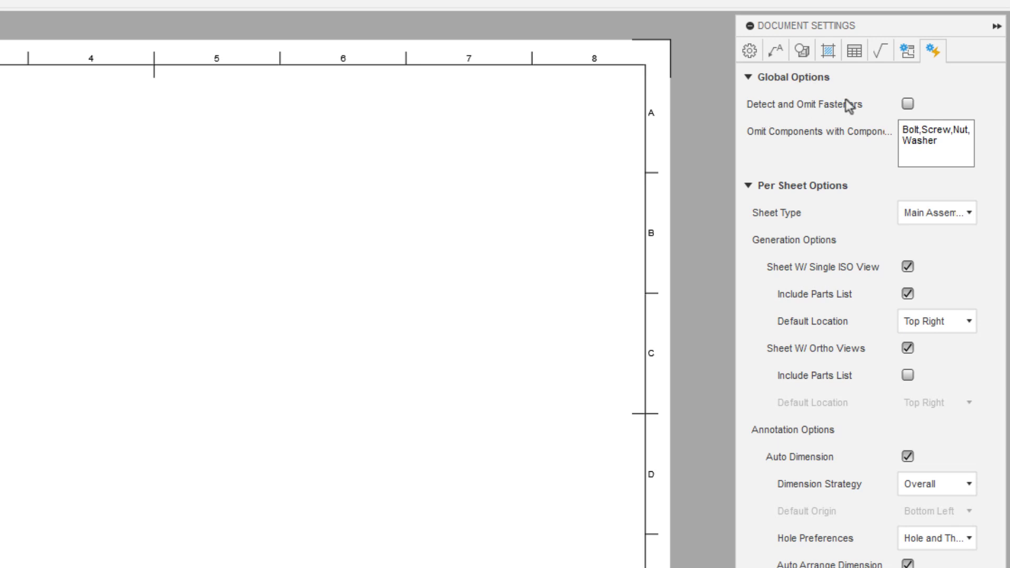
{"action": "left_click", "coordinate": [908, 104]}
{"action": "left_click_drag", "start_coordinate": [942, 147], "coordinate": [901, 128]}
{"action": "left_click", "coordinate": [661, 150]}
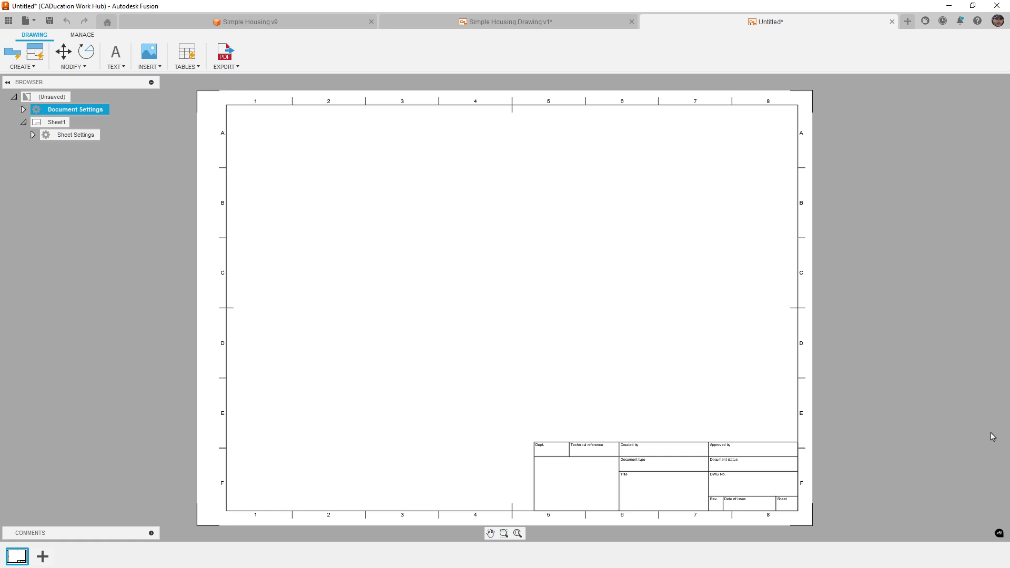
- Look through all four sheets of the Simple Housing drawing and return to its first sheet
{"action": "left_click", "coordinate": [492, 28]}
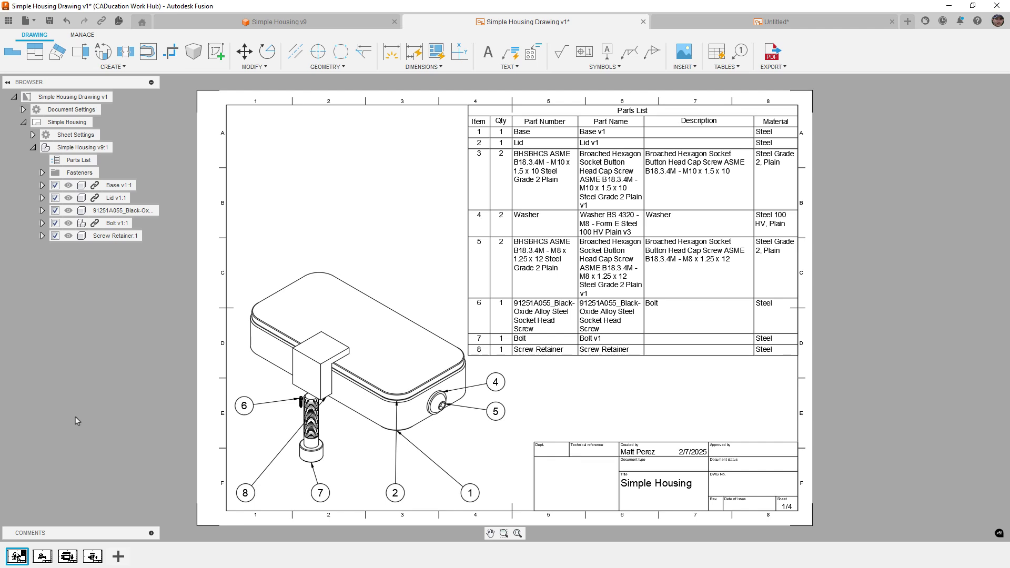
{"action": "left_click", "coordinate": [44, 555]}
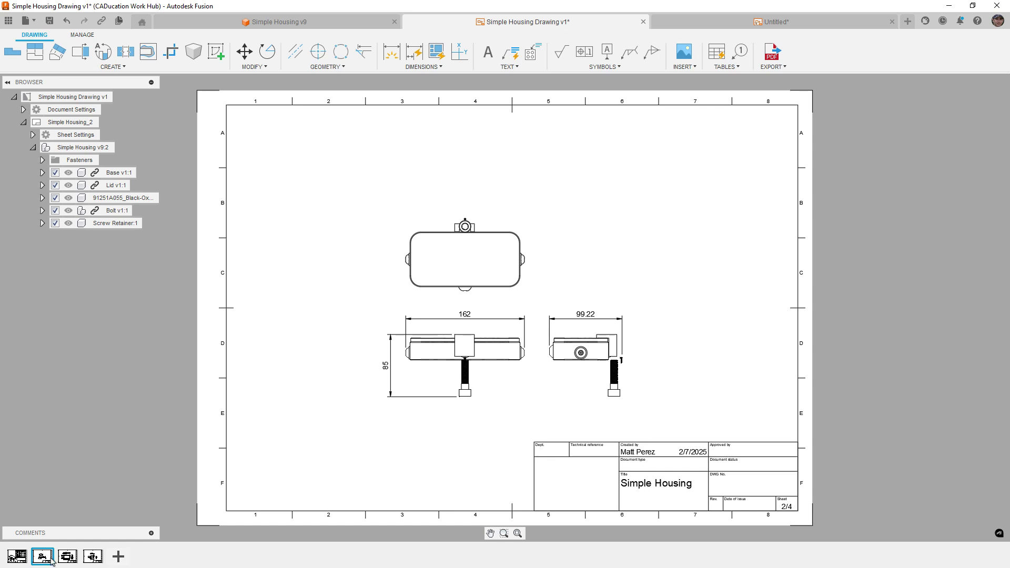
{"action": "left_click", "coordinate": [65, 560]}
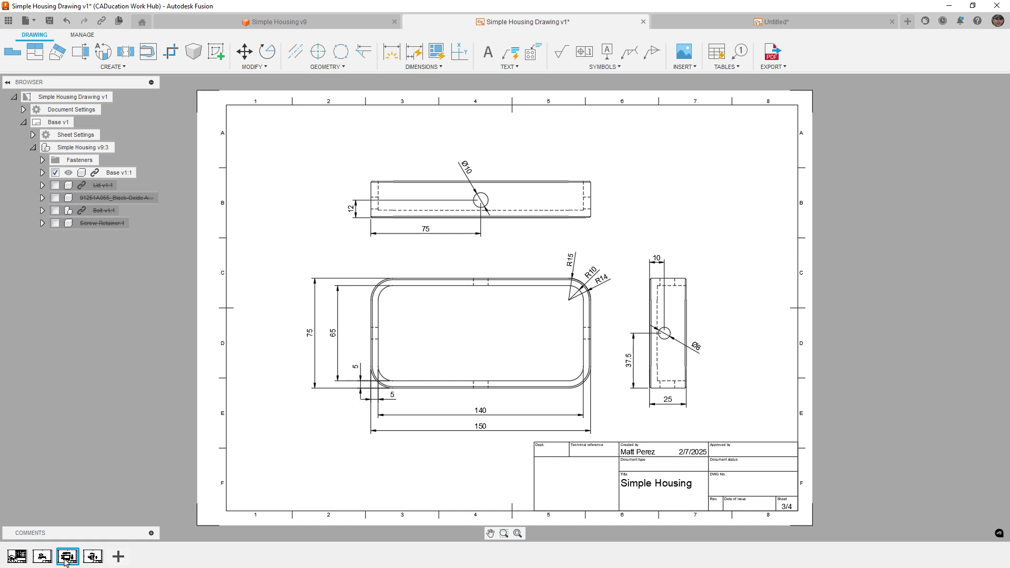
{"action": "left_click", "coordinate": [95, 559]}
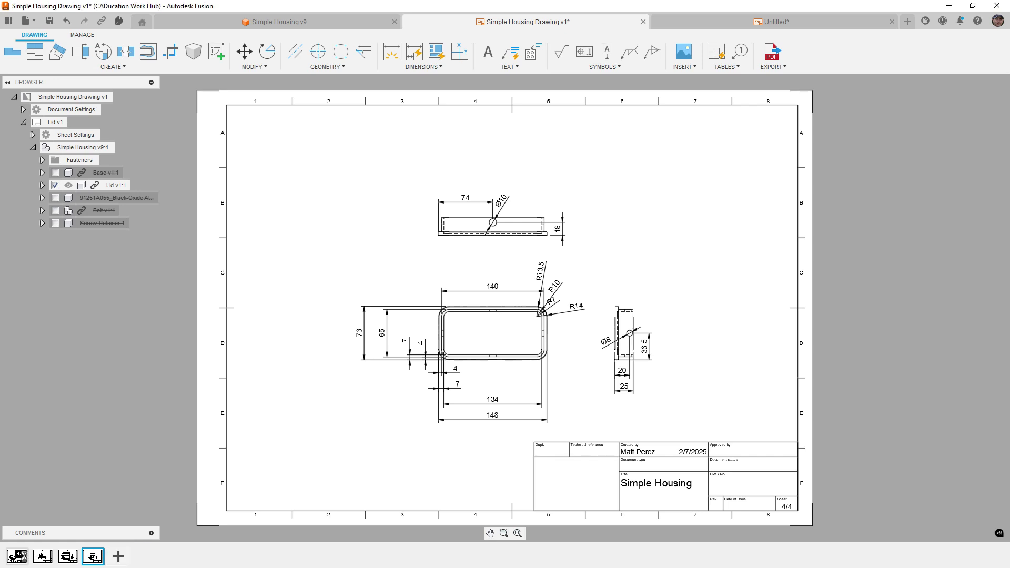
{"action": "left_click", "coordinate": [17, 556]}
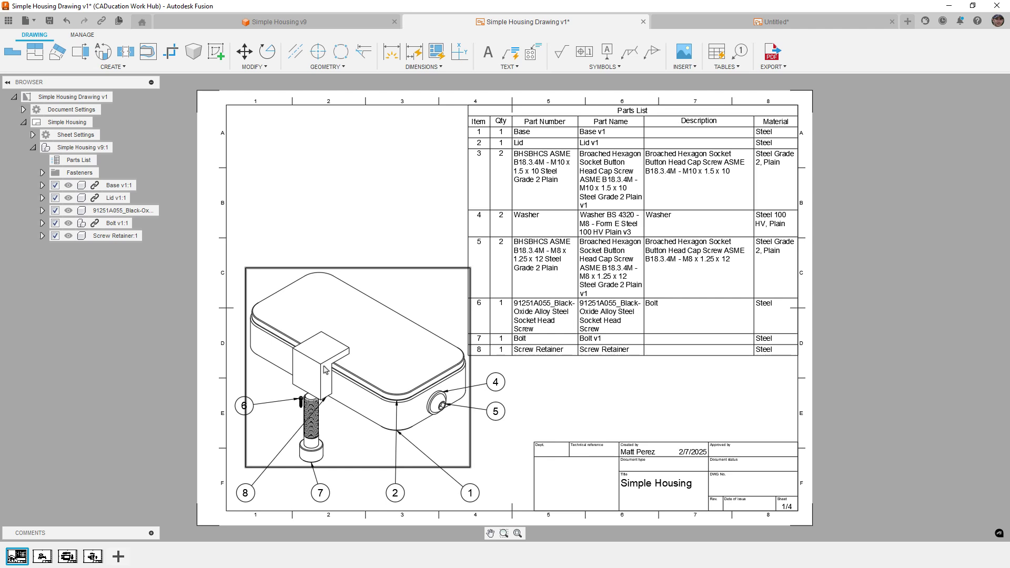
- In the untitled template's automation settings, enable Detect and Omit Fasteners and clear the list of component names to omit
{"action": "left_click", "coordinate": [779, 26]}
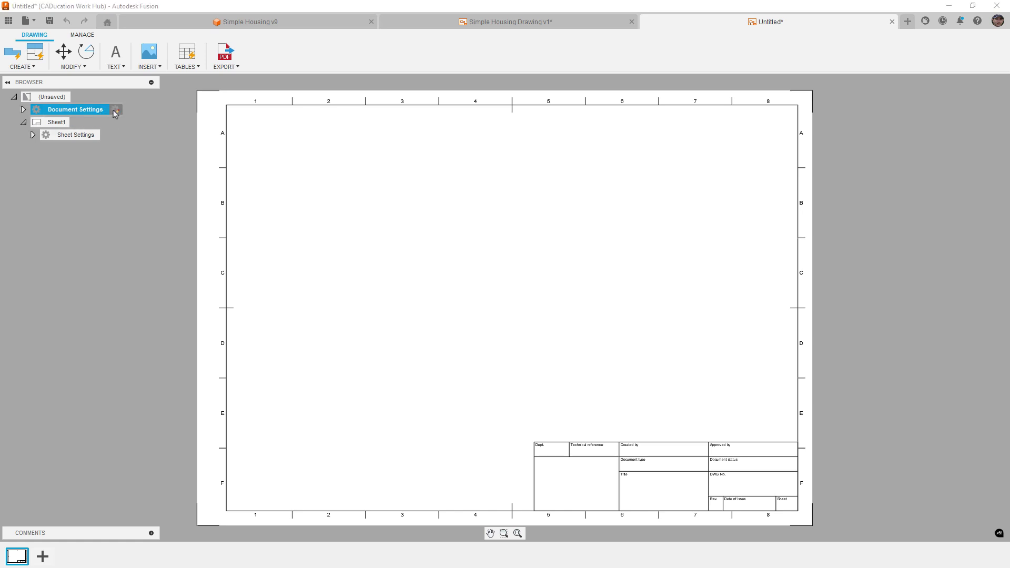
{"action": "left_click", "coordinate": [965, 97]}
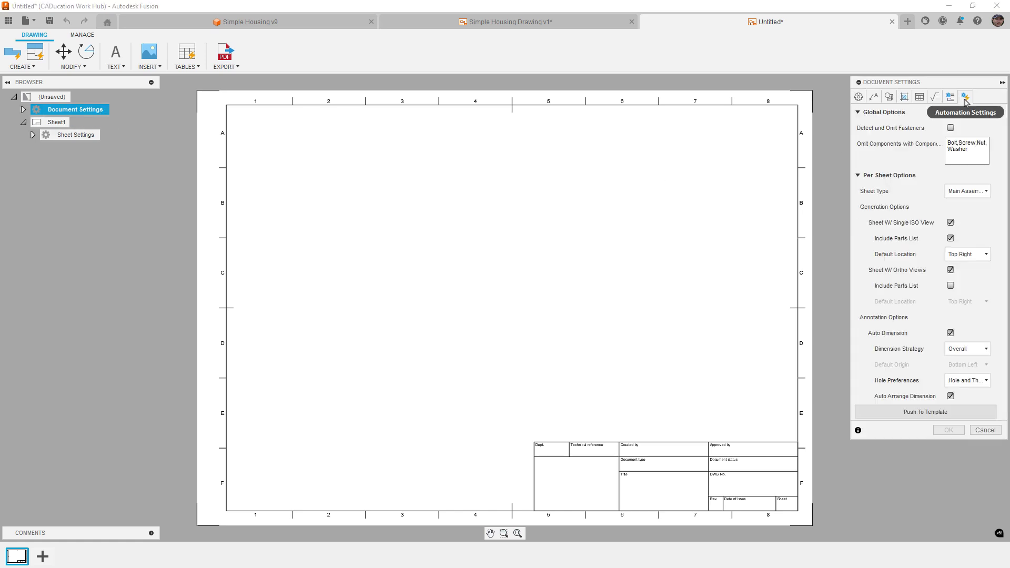
{"action": "left_click", "coordinate": [950, 128]}
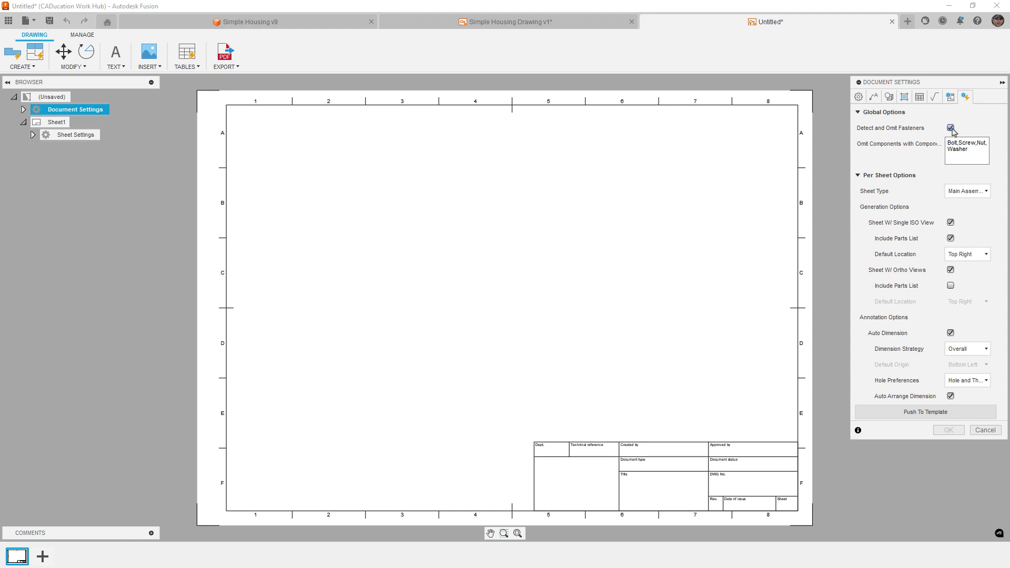
{"action": "left_click_drag", "start_coordinate": [975, 151], "coordinate": [944, 145]}
{"action": "left_click", "coordinate": [657, 184]}
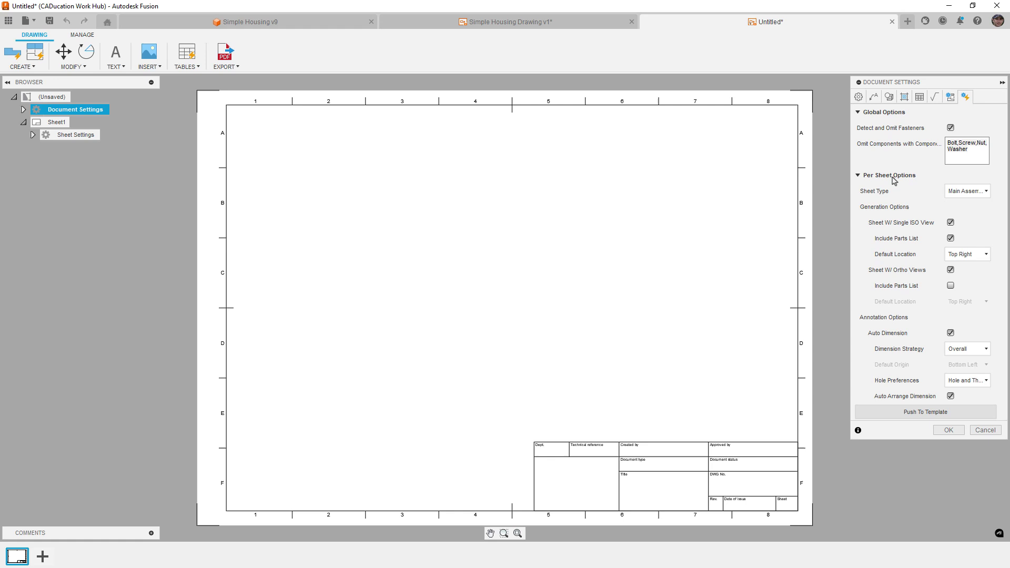
{"action": "left_click_drag", "start_coordinate": [977, 154], "coordinate": [939, 148]}
{"action": "key", "text": "ctrl+a"}
{"action": "key", "text": "BackSpace"}
{"action": "left_click", "coordinate": [948, 430]}
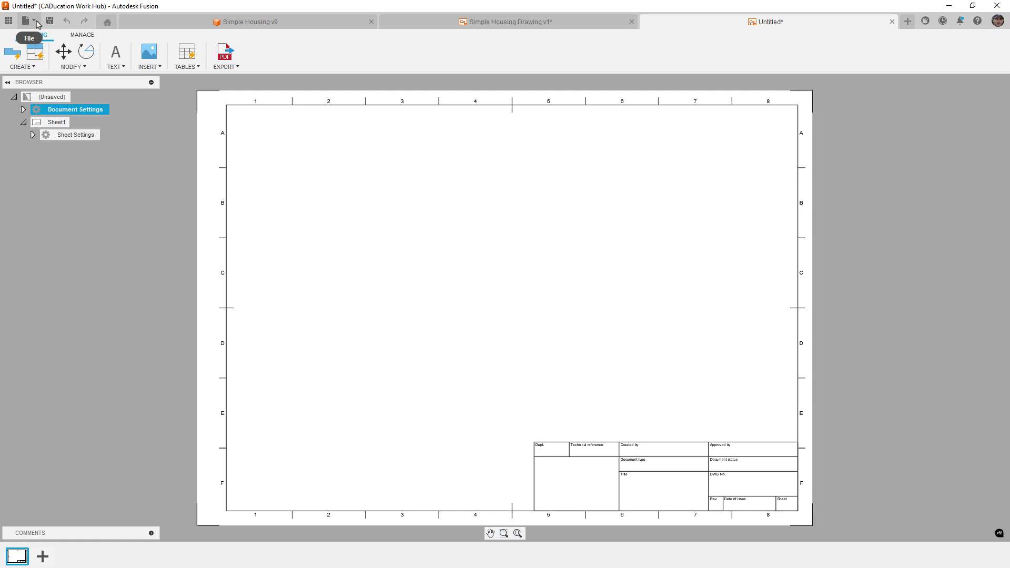
- Save the drawing template as "AI Template" in the AI Tools folder and close it
{"action": "left_click", "coordinate": [37, 24]}
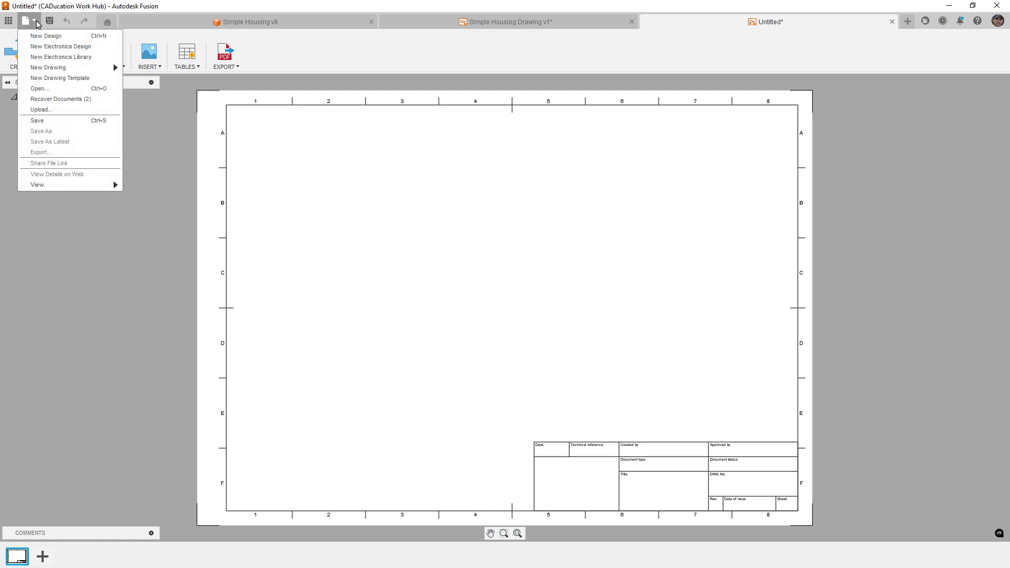
{"action": "left_click", "coordinate": [36, 120]}
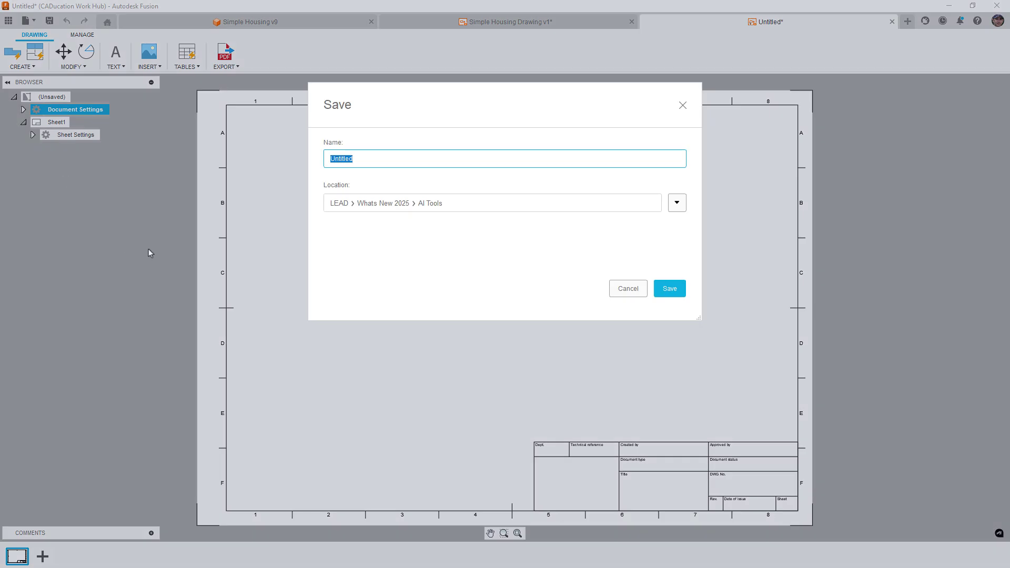
{"action": "type", "text": "AI Template"}
{"action": "left_click", "coordinate": [678, 288]}
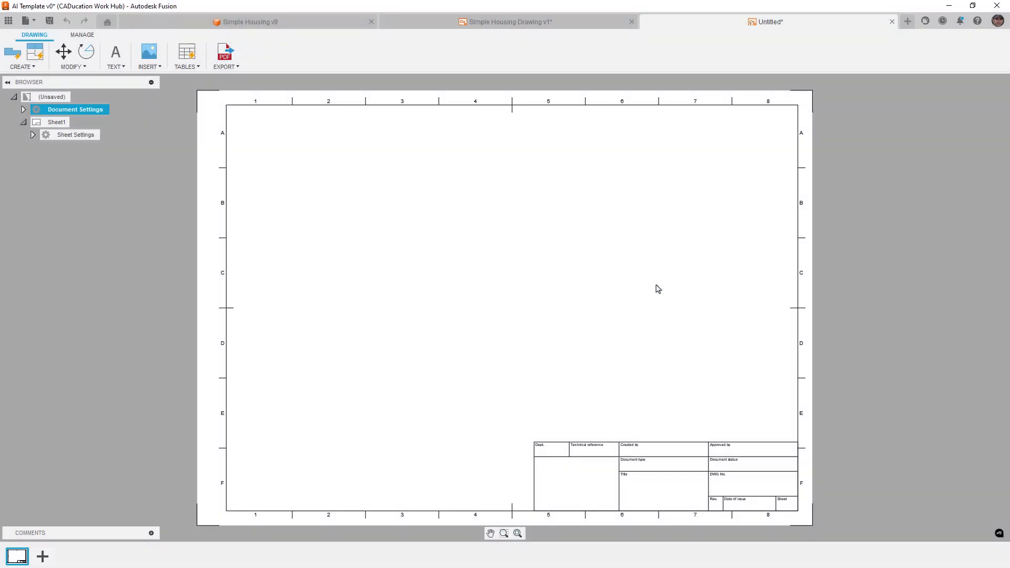
{"action": "left_click", "coordinate": [892, 22]}
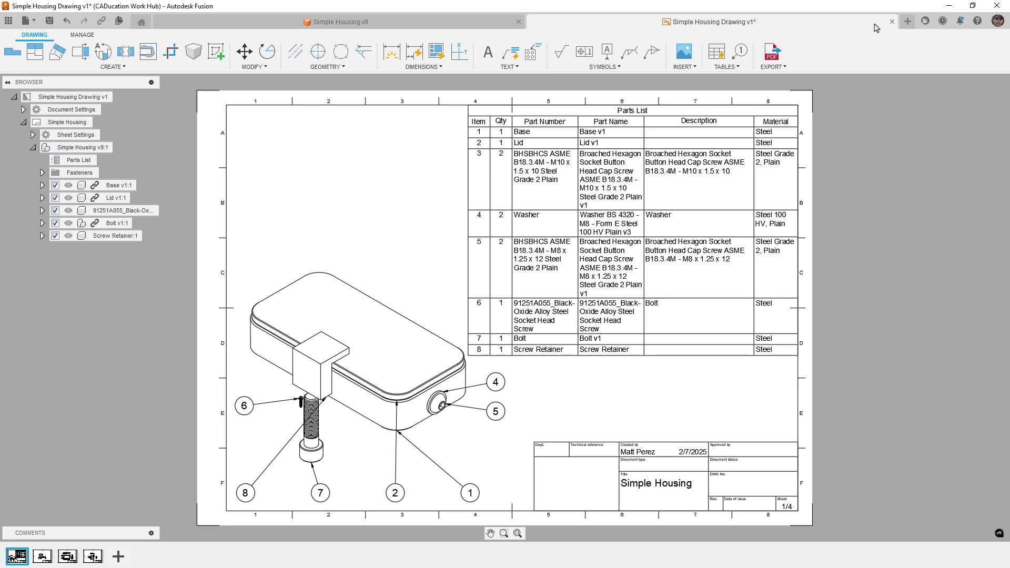
- Return to the Simple Housing design and start a new automatic drawing from it based on AI Template
{"action": "left_click", "coordinate": [341, 23]}
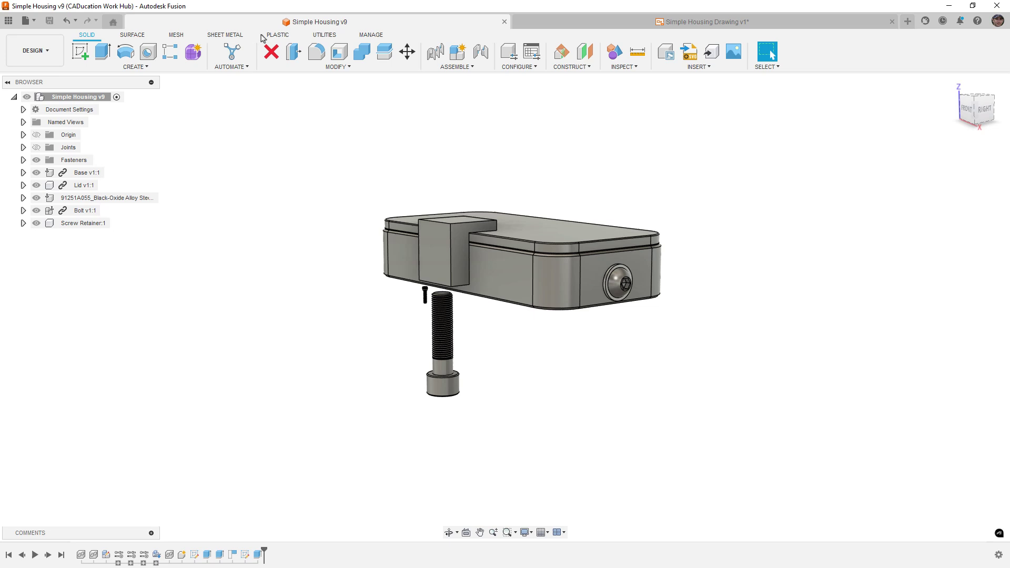
{"action": "left_click", "coordinate": [37, 48]}
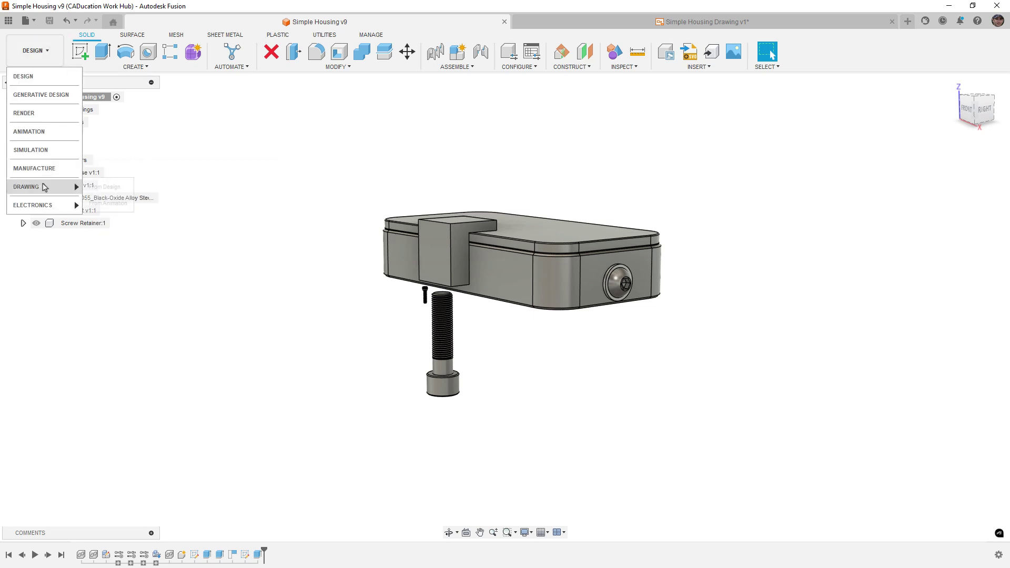
{"action": "mouse_move", "coordinate": [74, 187]}
{"action": "left_click", "coordinate": [105, 188]}
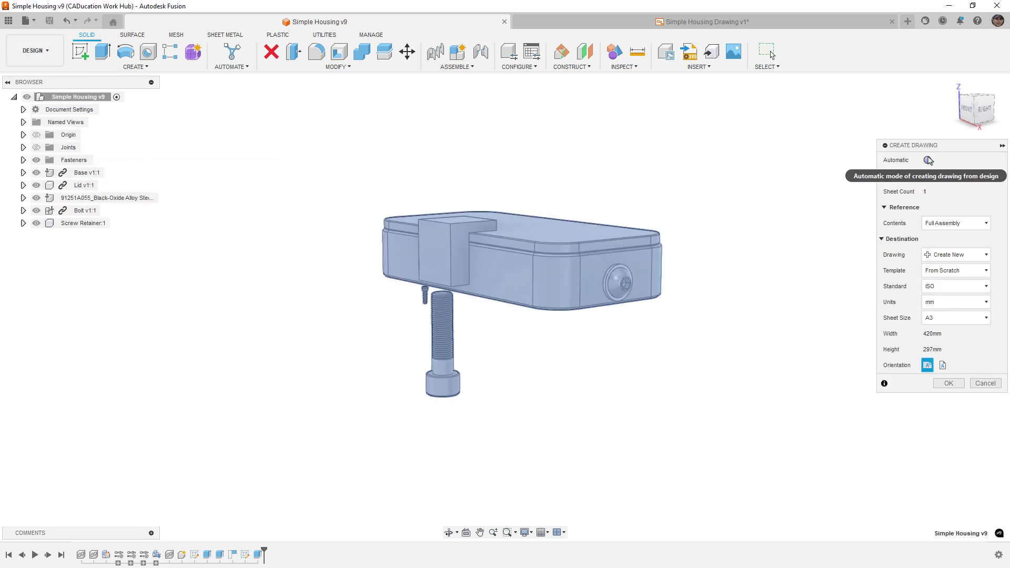
{"action": "left_click", "coordinate": [928, 159]}
{"action": "left_click", "coordinate": [975, 270]}
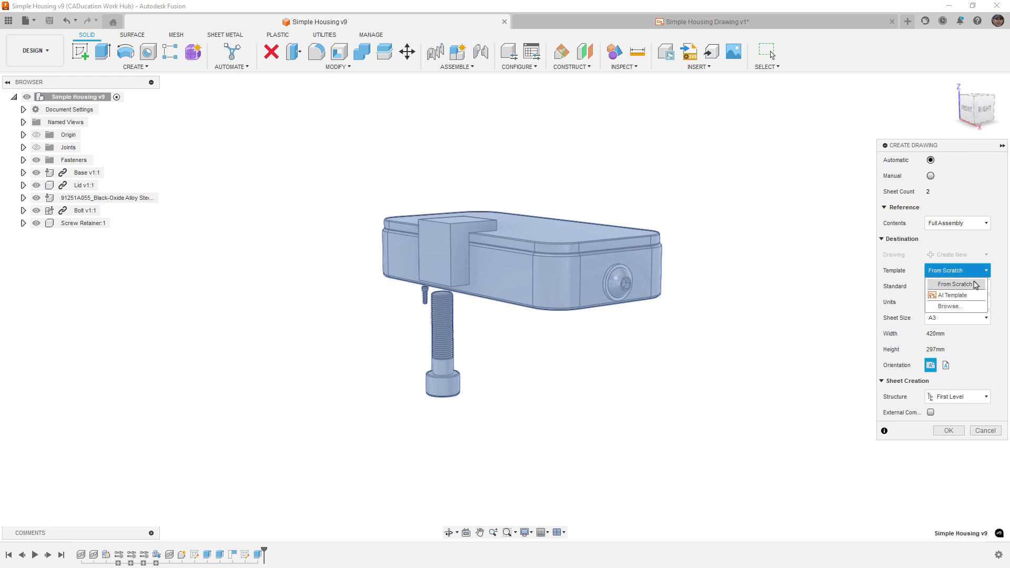
{"action": "left_click", "coordinate": [964, 296]}
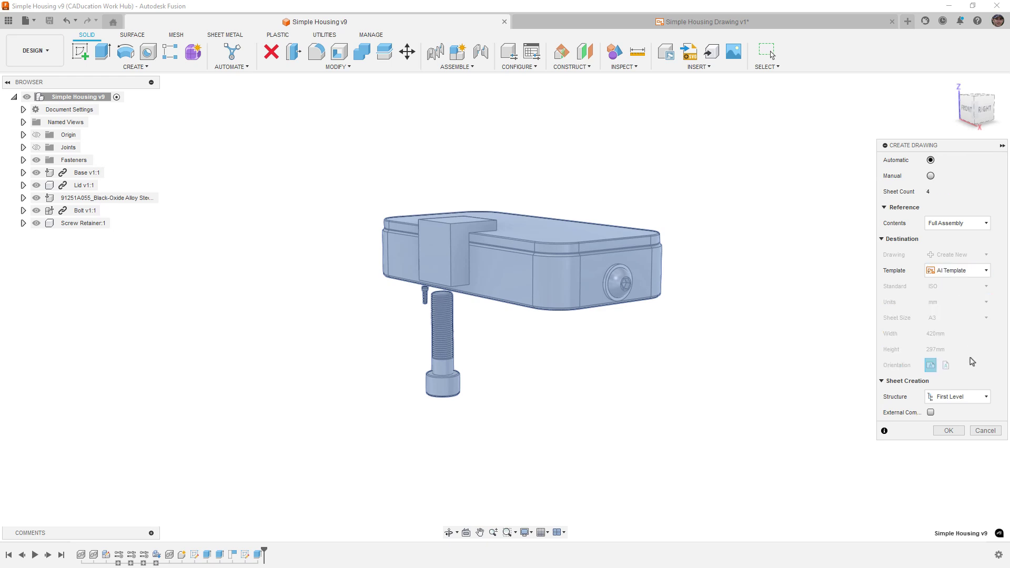
- Choose the sheet creation structure, enable external components, and generate the automatic drawing
{"action": "left_click", "coordinate": [955, 396]}
{"action": "left_click", "coordinate": [948, 420]}
{"action": "left_click", "coordinate": [931, 413]}
{"action": "left_click", "coordinate": [948, 431]}
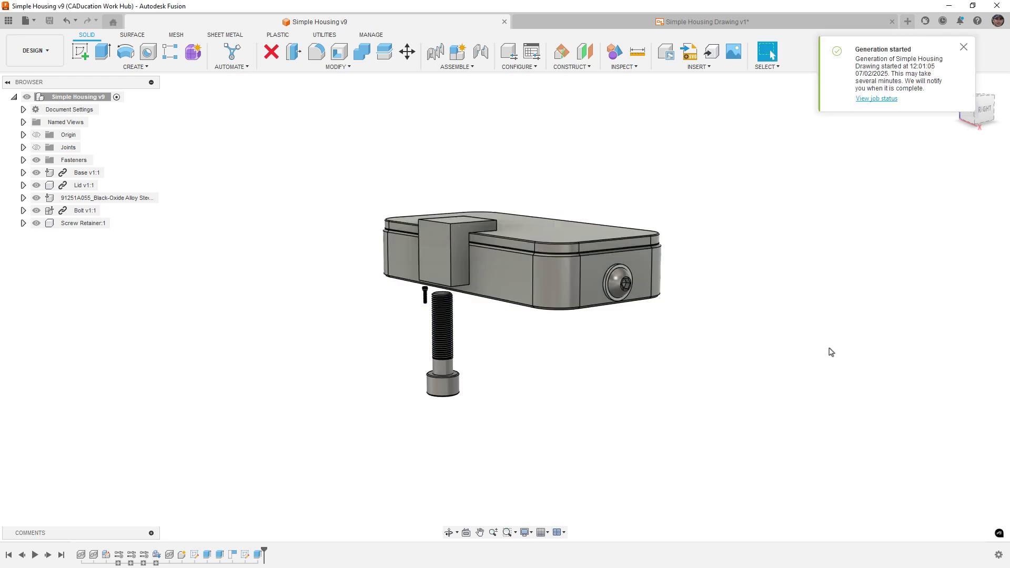
- Open the newly generated Simple Housing drawing from the drawing automation job status and dismiss its notification
{"action": "left_click", "coordinate": [874, 99]}
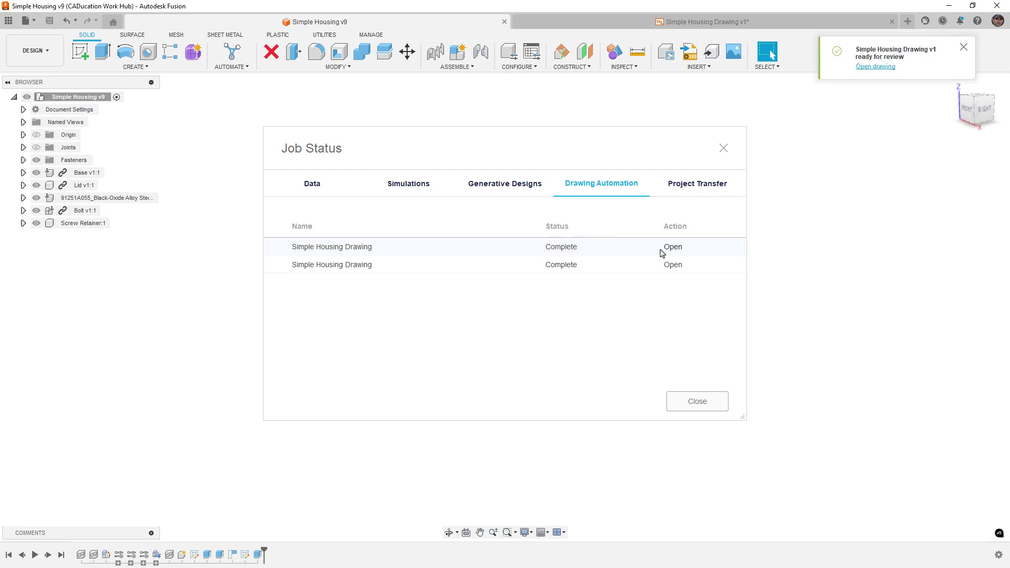
{"action": "left_click", "coordinate": [671, 249]}
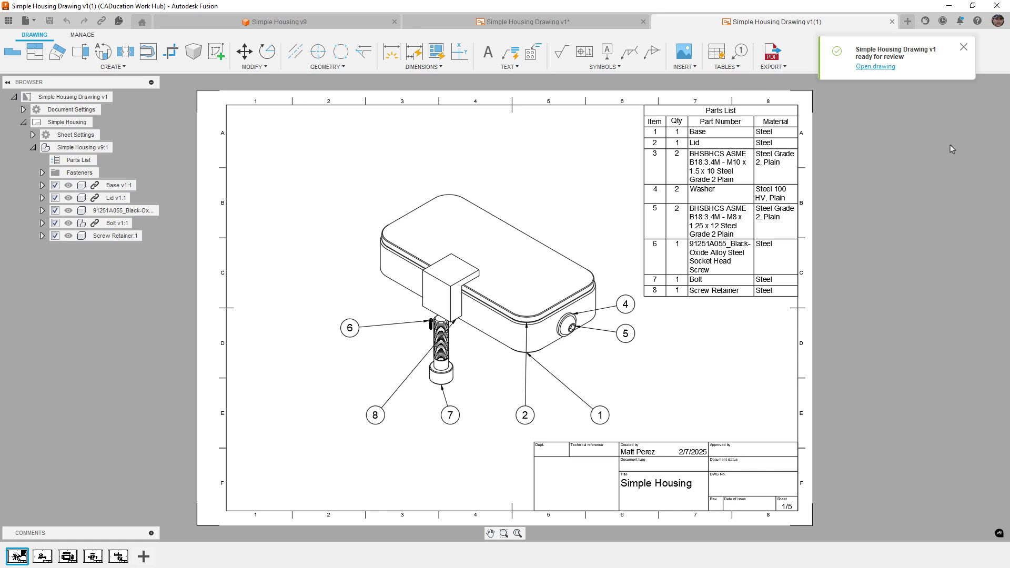
{"action": "left_click", "coordinate": [964, 47]}
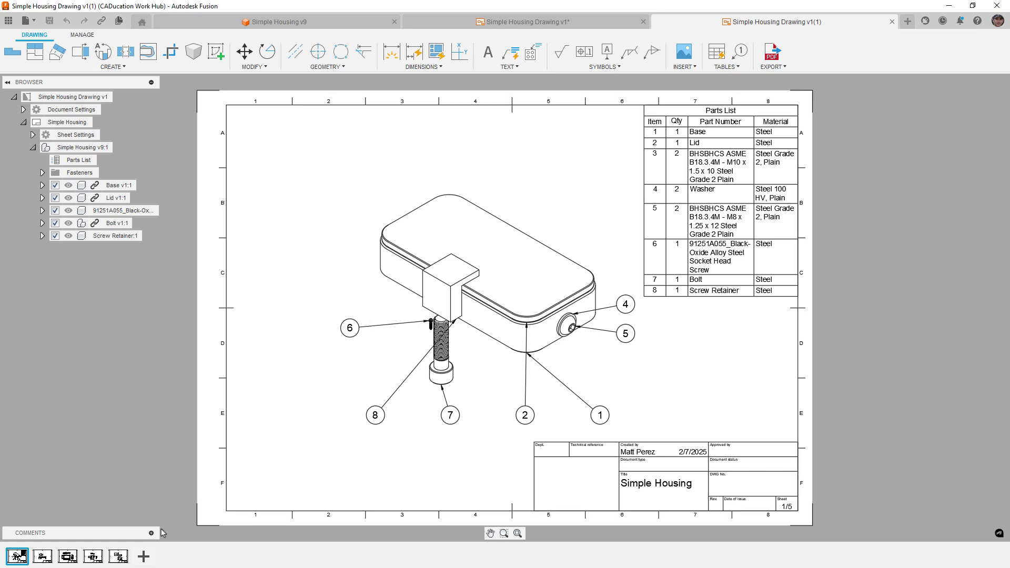
- Check the Screw Retainer sheet, and examine the drawing's automation settings from the first sheet without changing them
{"action": "left_click", "coordinate": [118, 557]}
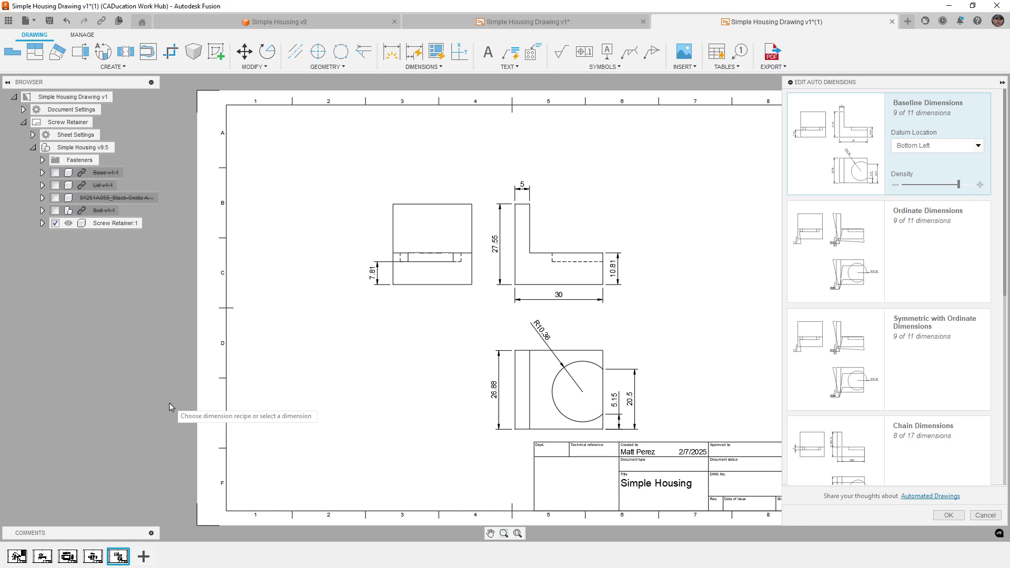
{"action": "left_click", "coordinate": [18, 556]}
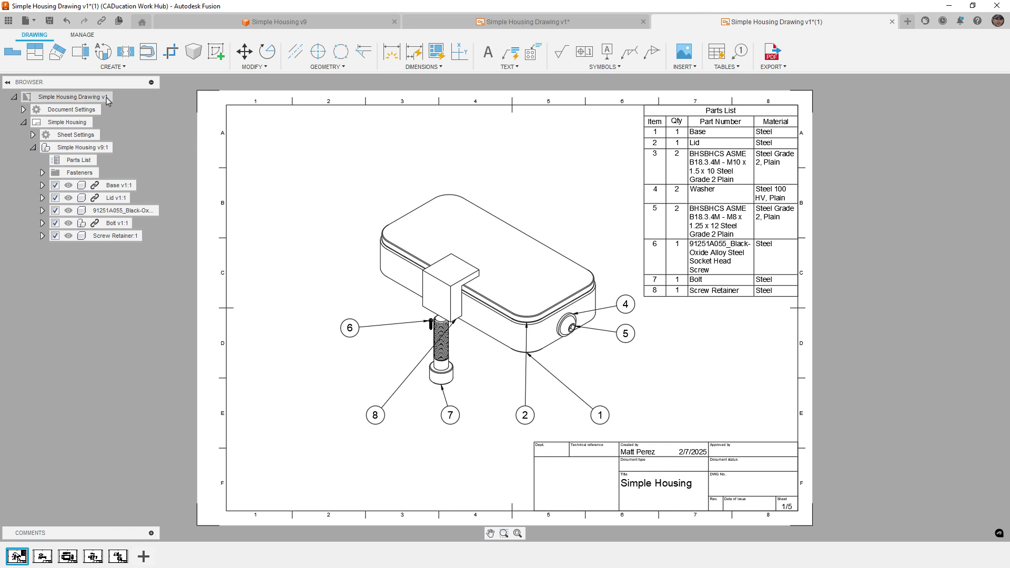
{"action": "left_click", "coordinate": [93, 111]}
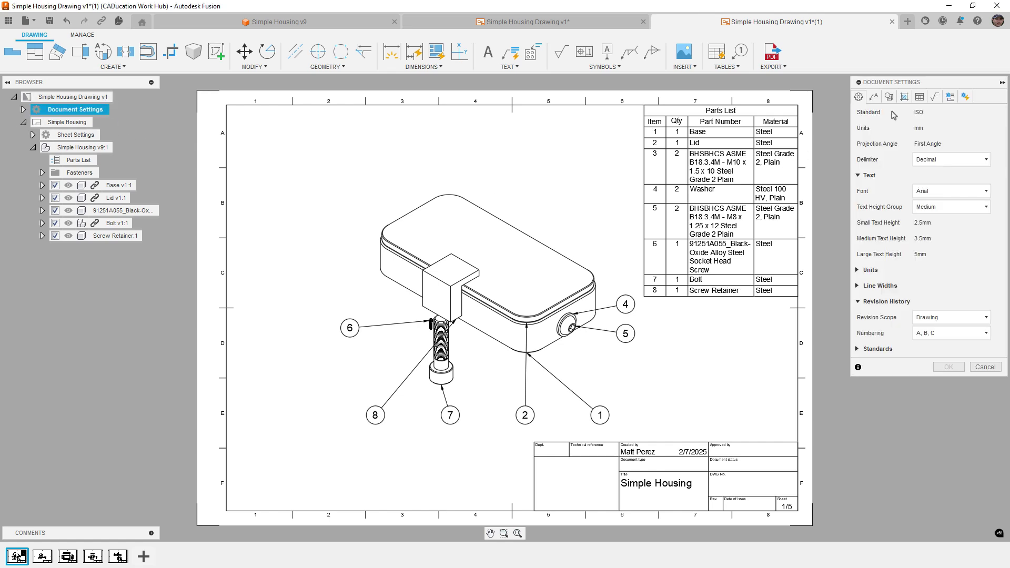
{"action": "left_click", "coordinate": [966, 97]}
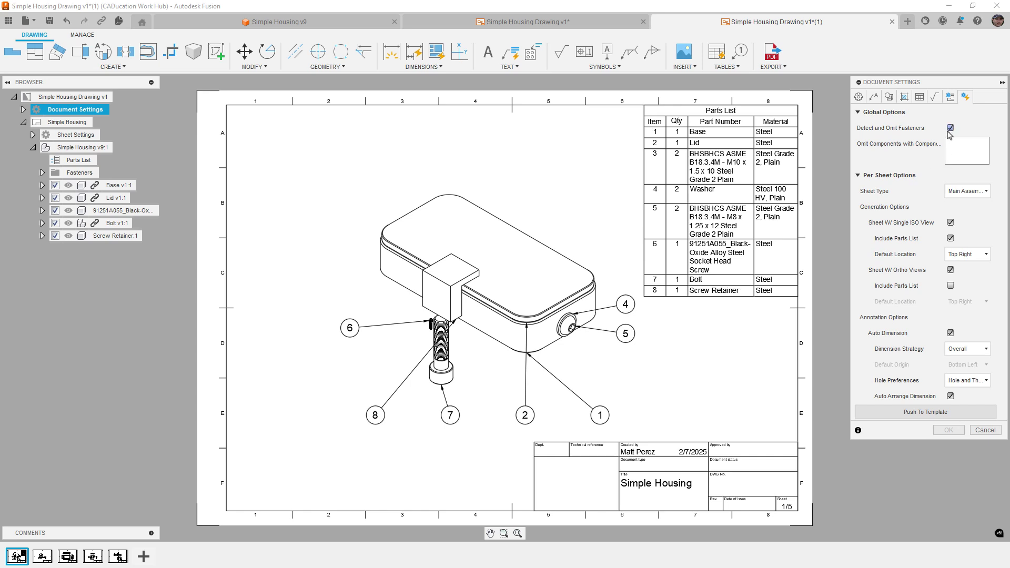
{"action": "left_click", "coordinate": [984, 430]}
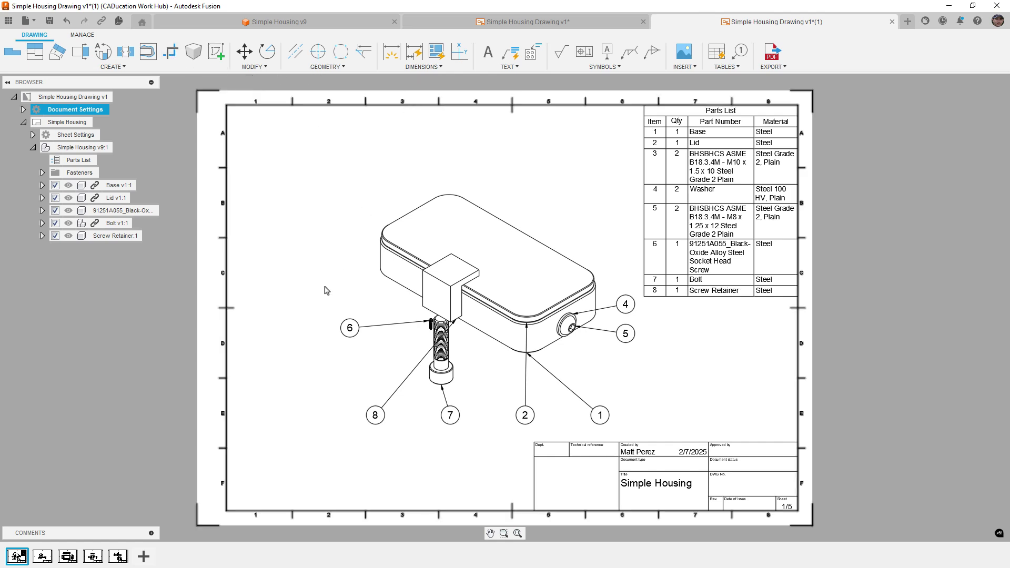
- Return to the Screw Retainer sheet and look over the available dimension tools
{"action": "left_click", "coordinate": [119, 557]}
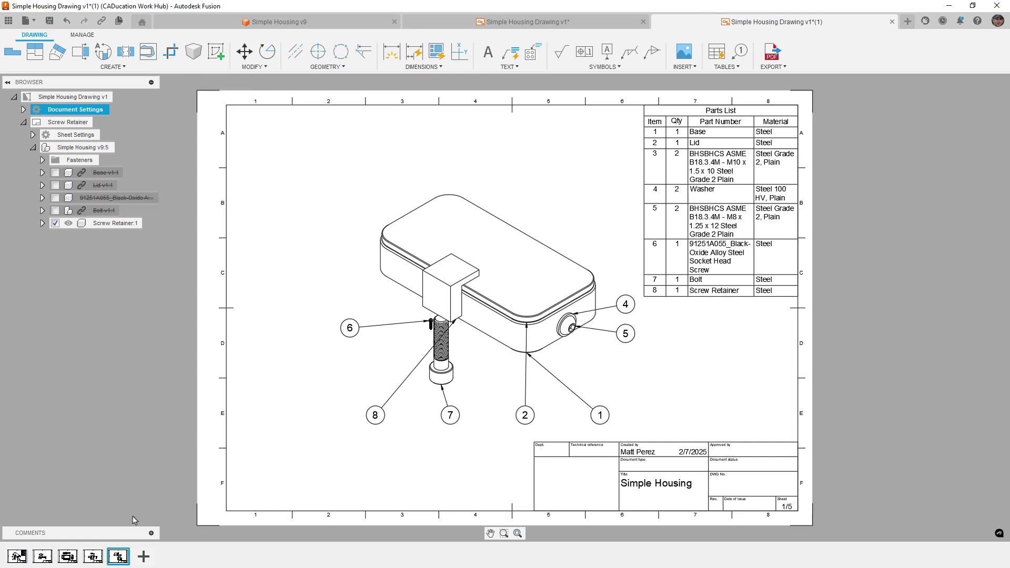
{"action": "left_click", "coordinate": [421, 67]}
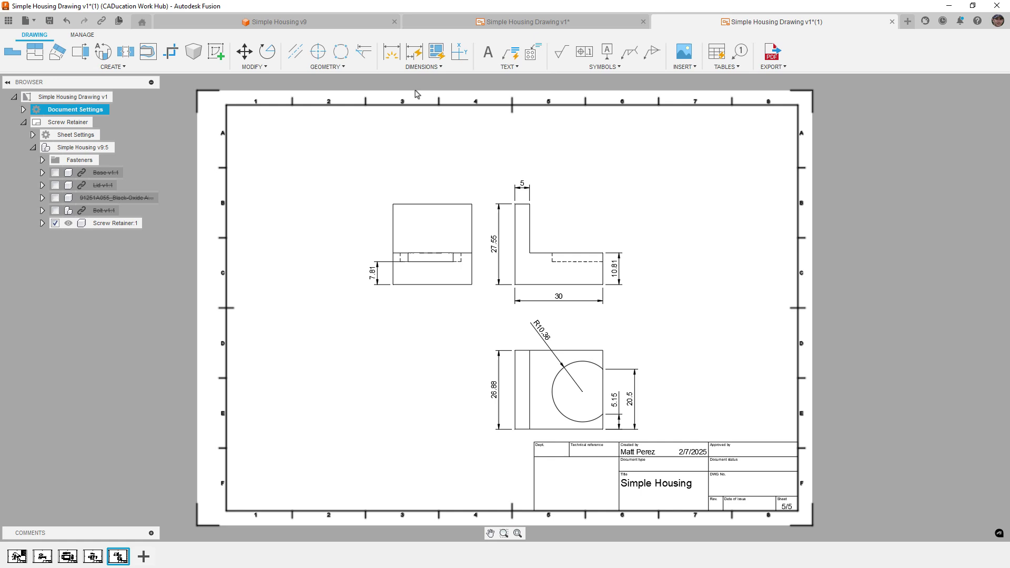
{"action": "left_click", "coordinate": [426, 67]}
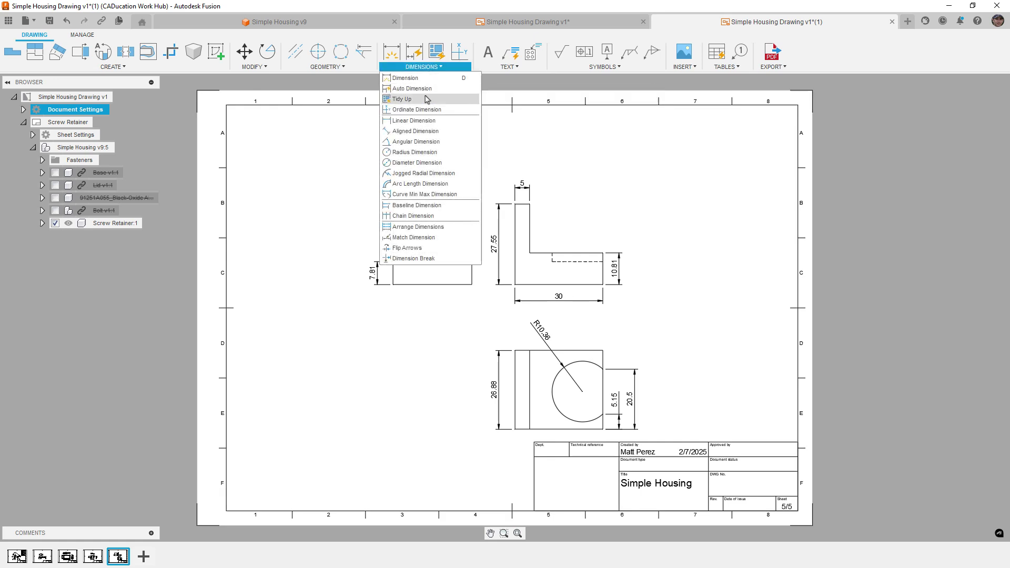
{"action": "left_click", "coordinate": [313, 192]}
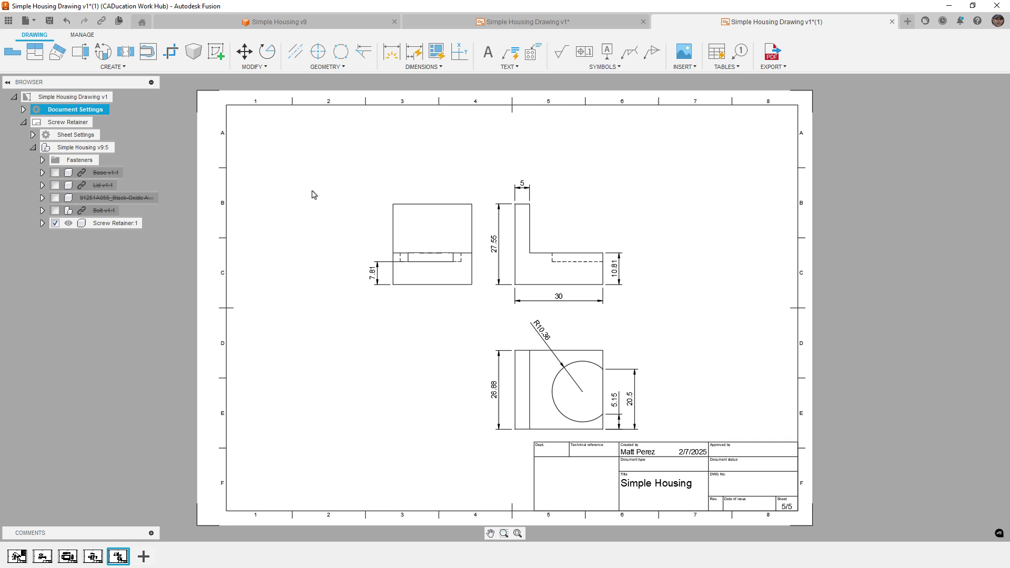
- Auto-dimension the Base sheet with Symmetric Dimensions, reducing the density to 13 of 18 dimensions
{"action": "left_click", "coordinate": [68, 557]}
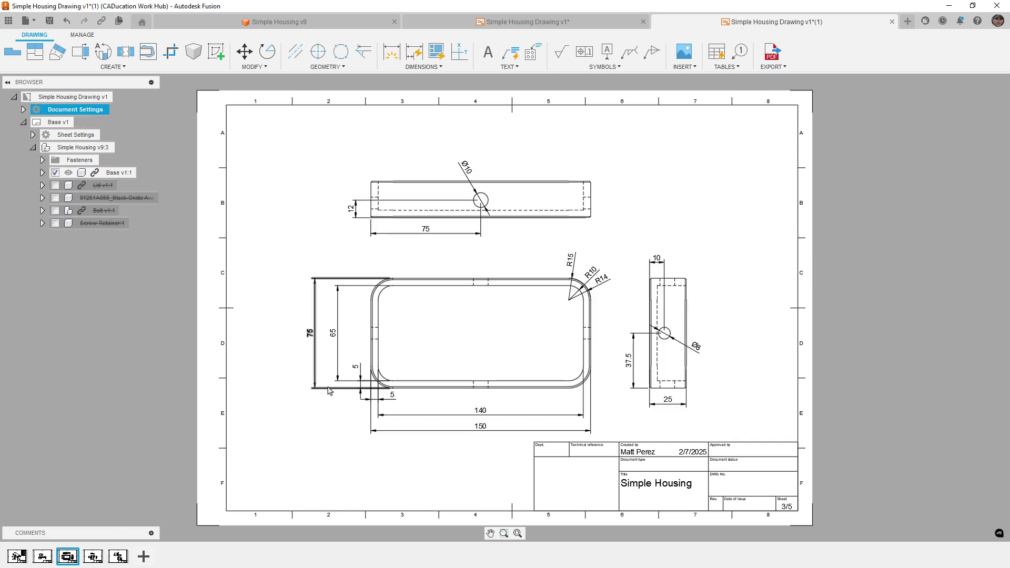
{"action": "left_click", "coordinate": [415, 53]}
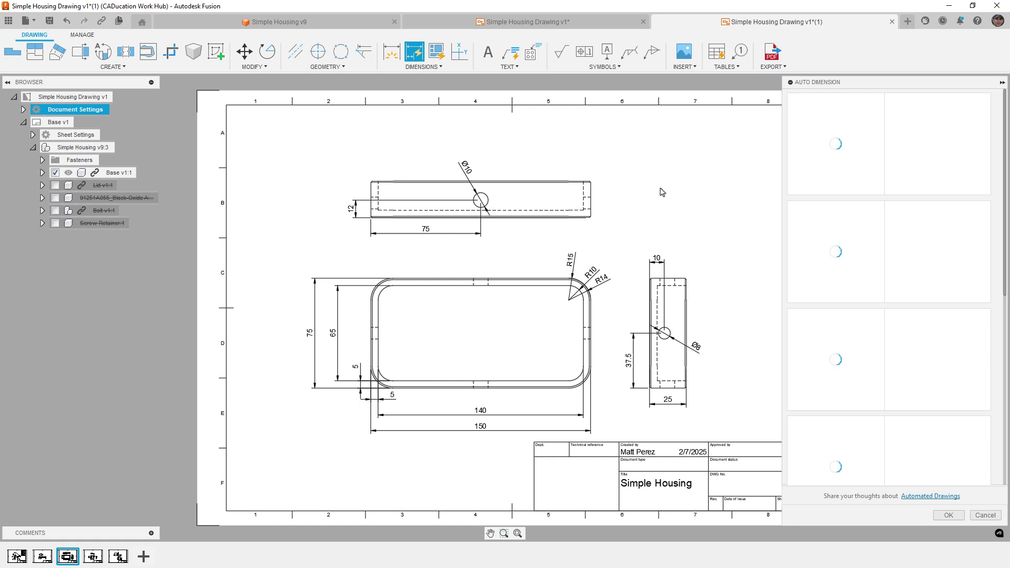
{"action": "left_click", "coordinate": [838, 194]}
{"action": "left_click", "coordinate": [853, 252]}
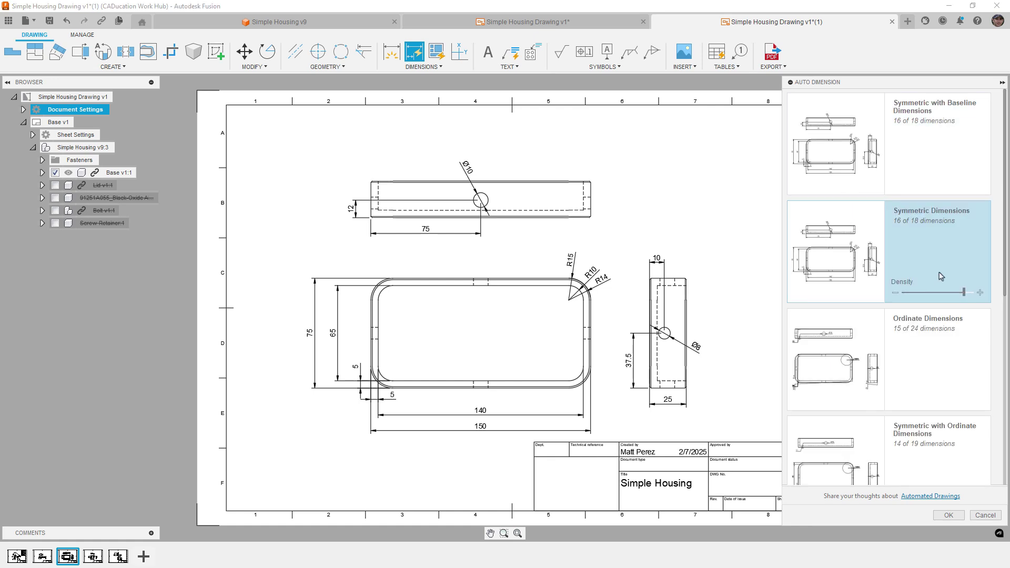
{"action": "left_click_drag", "start_coordinate": [964, 293], "coordinate": [945, 296]}
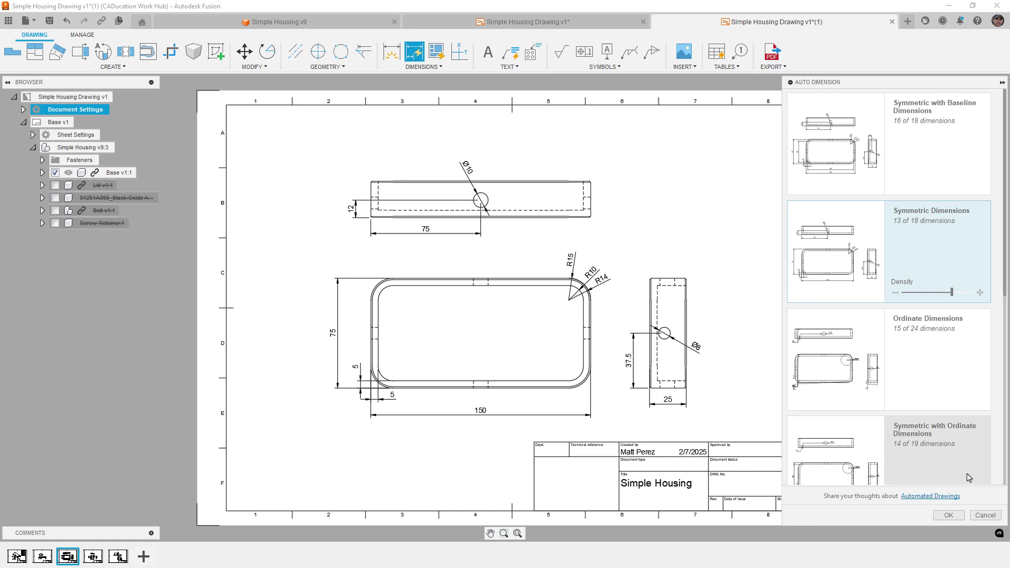
{"action": "left_click", "coordinate": [948, 515]}
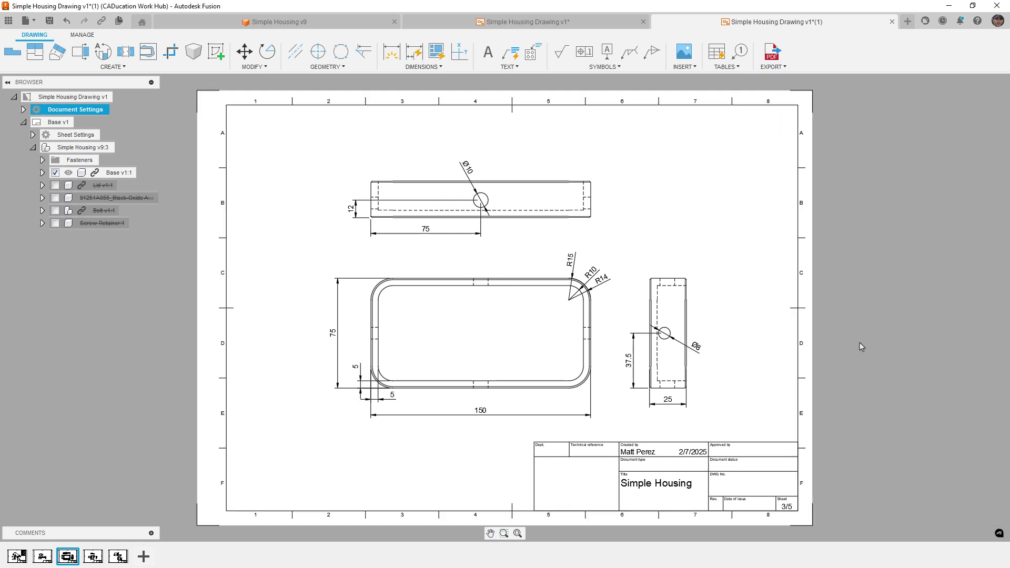